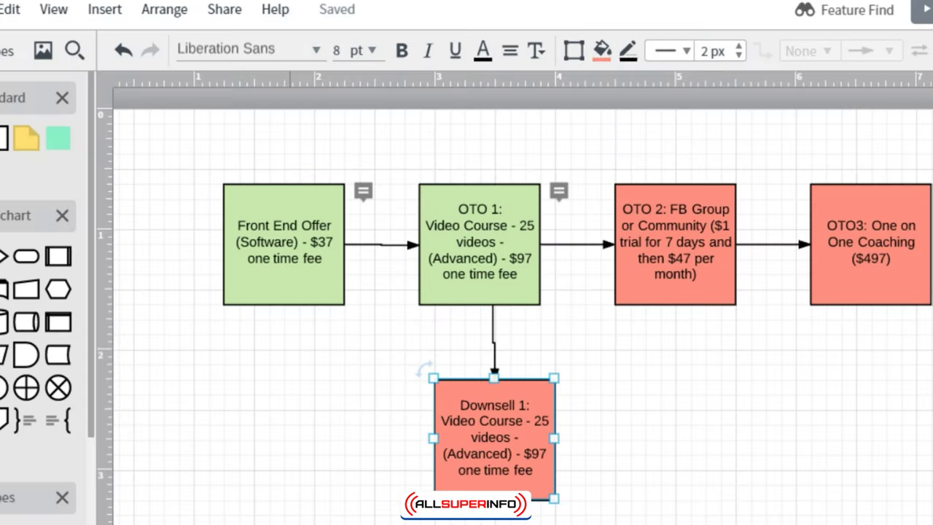
# Step: Review the sales funnel flowchart, going through the Front End Offer, OTO 1, OTO 2, OTO3 and Downsell 1 boxes
pyautogui.click(308, 255)
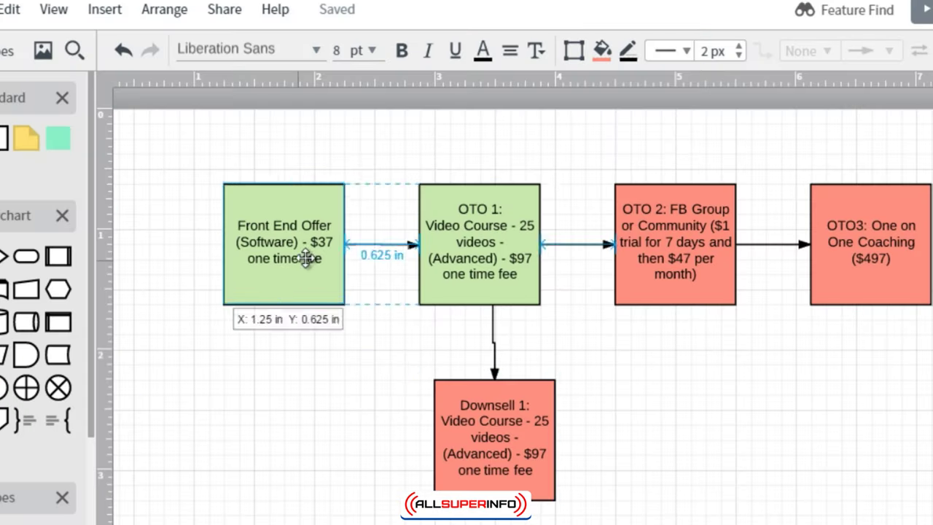
pyautogui.click(474, 225)
pyautogui.click(703, 227)
pyautogui.click(885, 214)
pyautogui.click(479, 427)
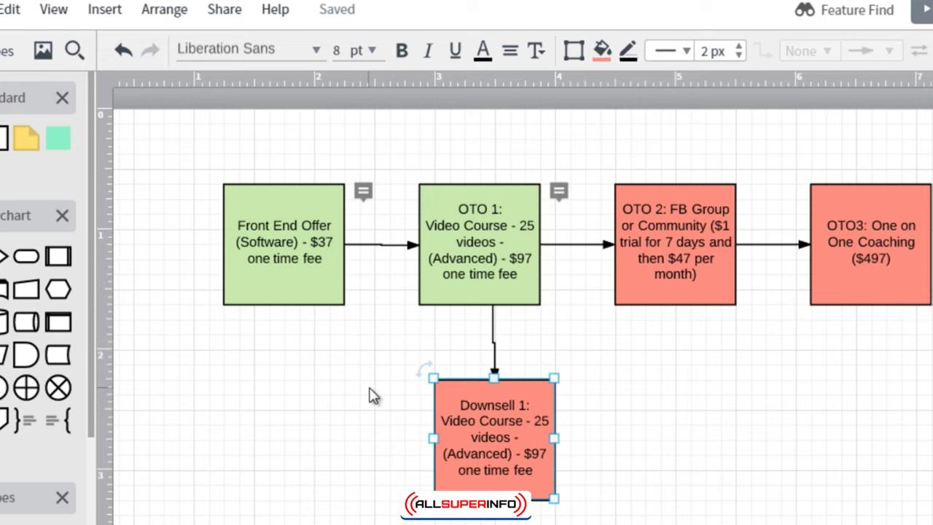
pyautogui.click(313, 248)
pyautogui.click(455, 258)
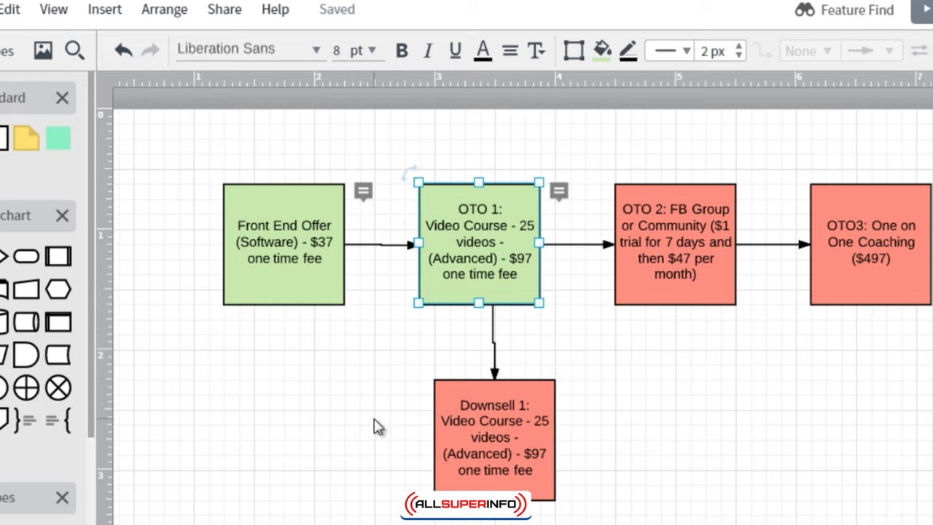
pyautogui.click(328, 262)
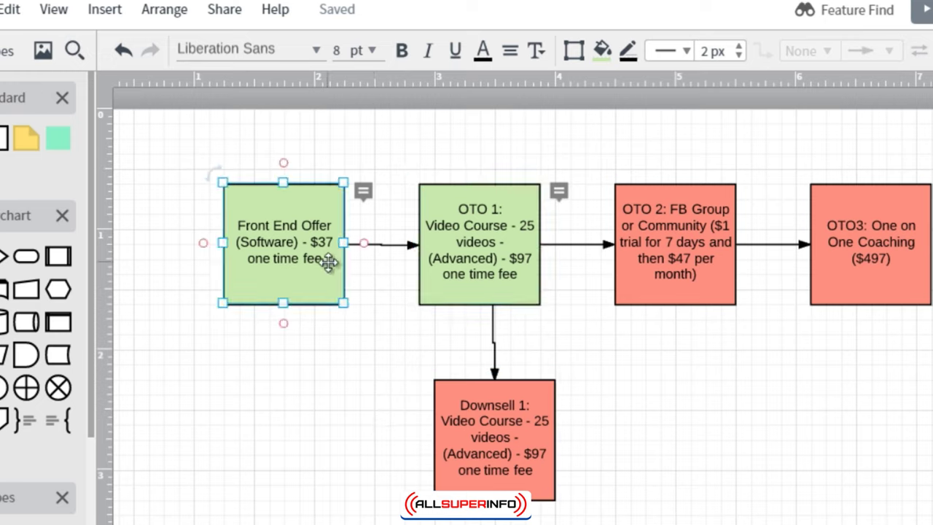
pyautogui.click(499, 219)
pyautogui.click(705, 232)
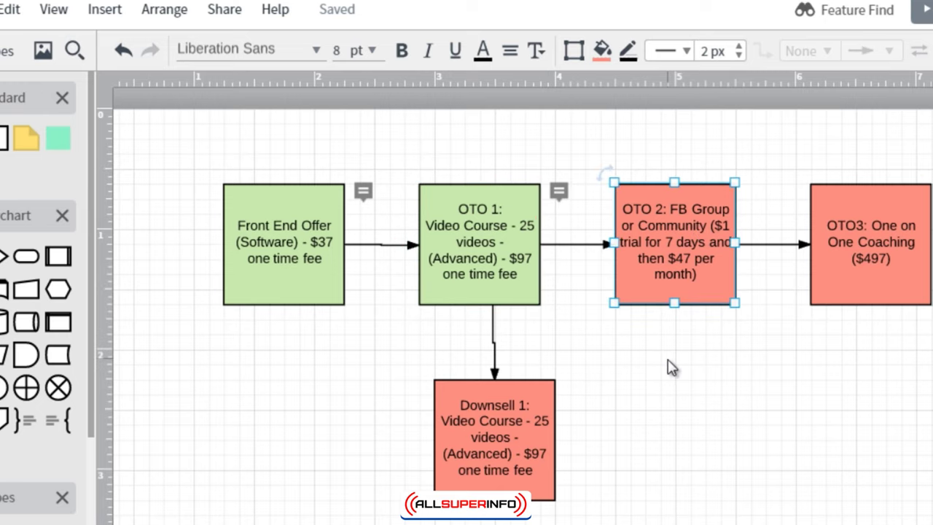
pyautogui.click(336, 357)
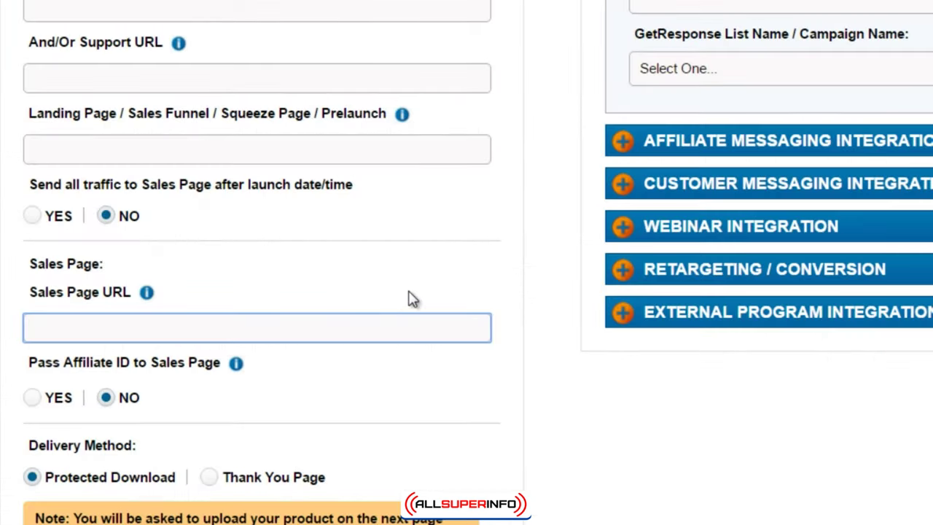
# Step: Fill in the product name on the JVZoo product form as "Product Name (OTO2)"
pyautogui.scroll(8, 413, 298)
pyautogui.click(50, 216)
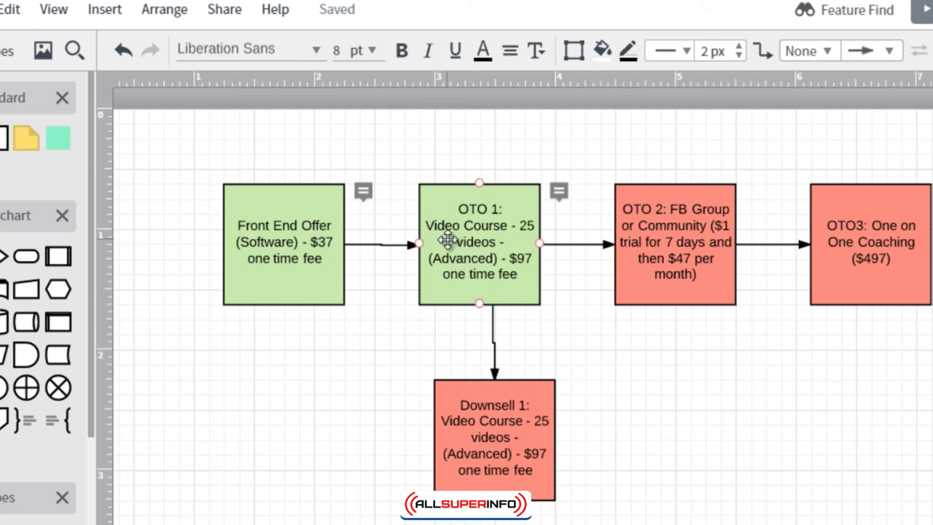
pyautogui.press('Escape')
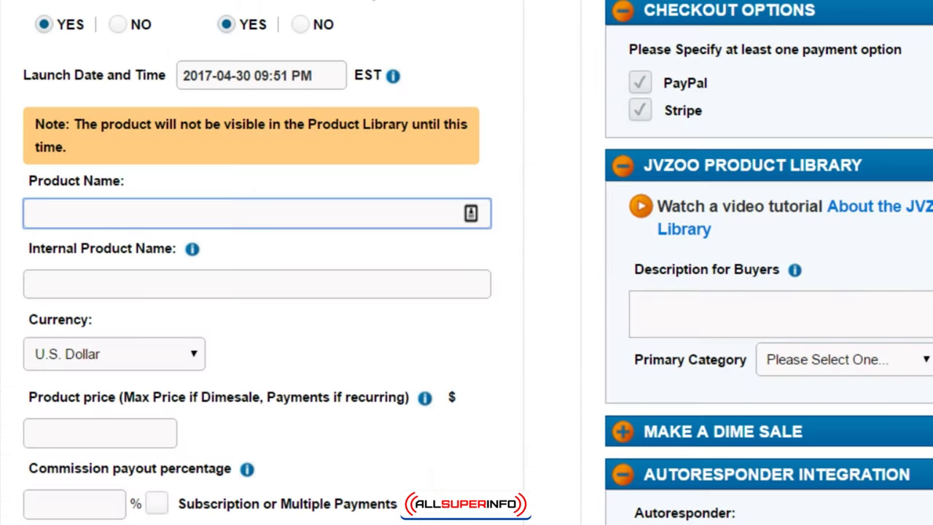
pyautogui.write('Product Name (OTO2)')
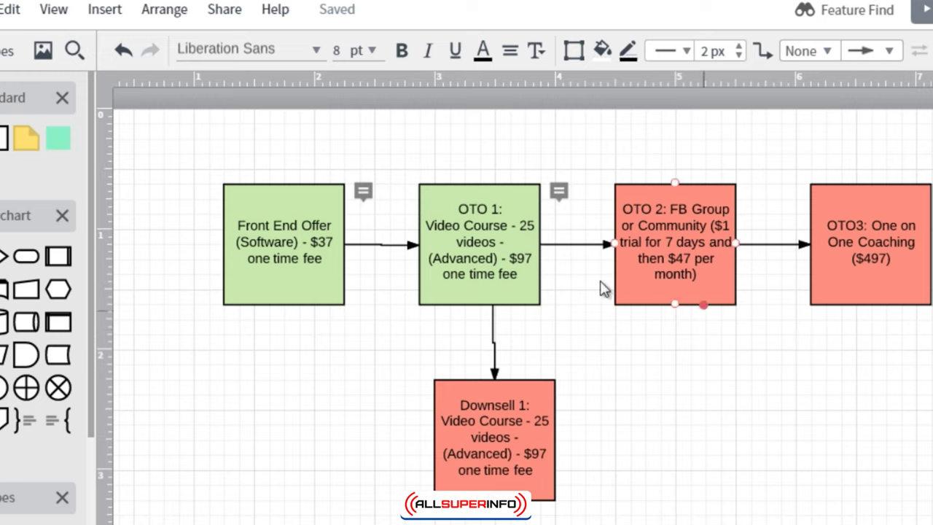
# Step: Examine how the Front End Offer leads to OTO 1 and Downsell 1 in the funnel flowchart
pyautogui.click(289, 261)
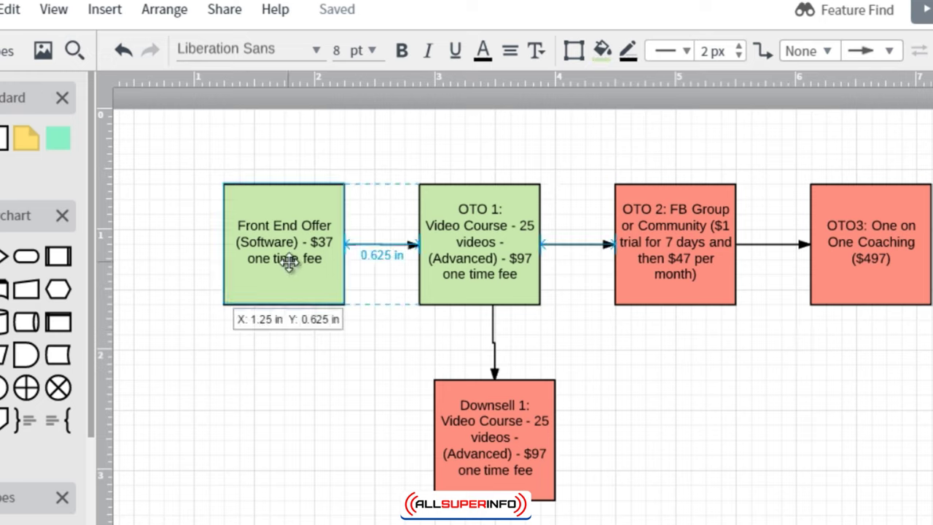
pyautogui.click(487, 240)
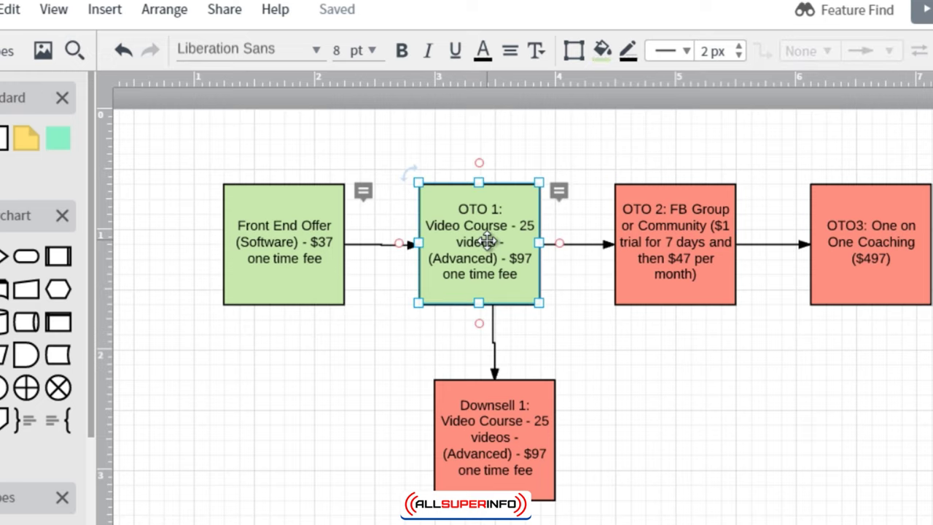
pyautogui.click(495, 430)
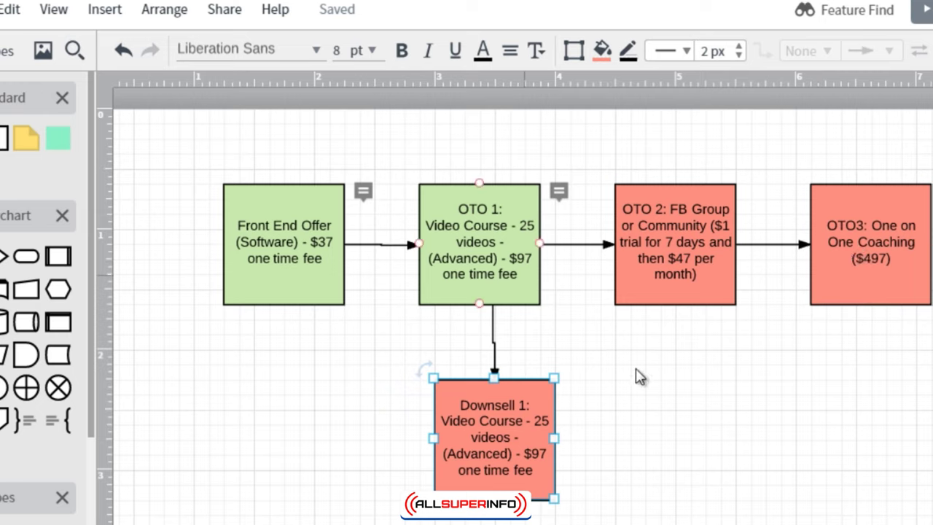
pyautogui.moveTo(153, 147); pyautogui.dragTo(513, 277)
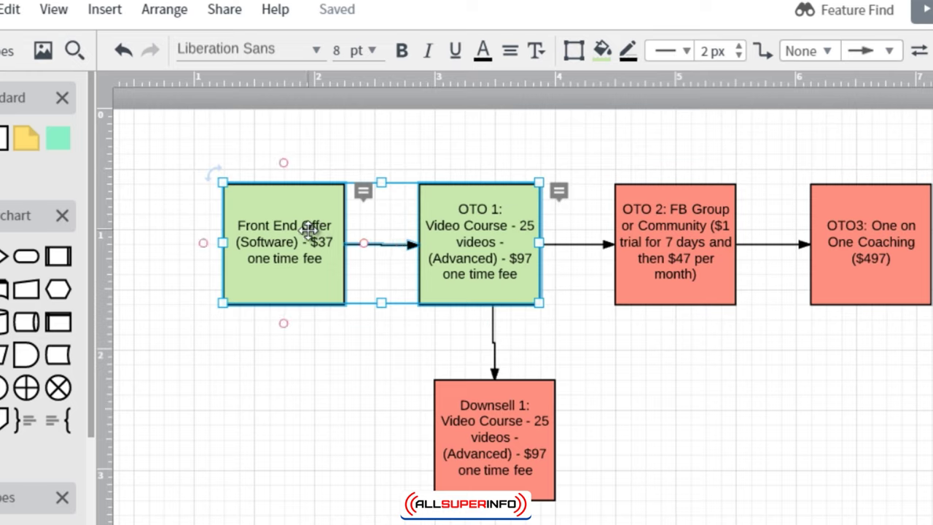
pyautogui.click(230, 147)
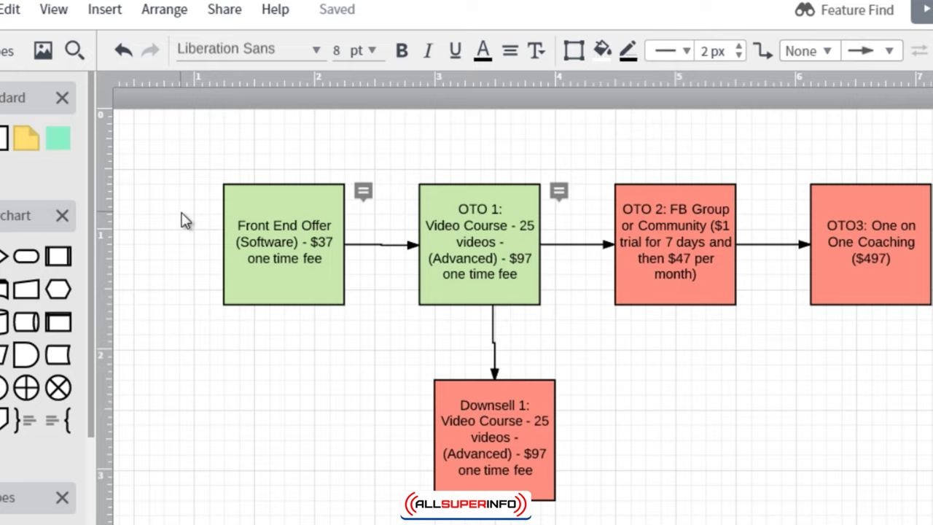
pyautogui.moveTo(188, 187); pyautogui.dragTo(410, 286)
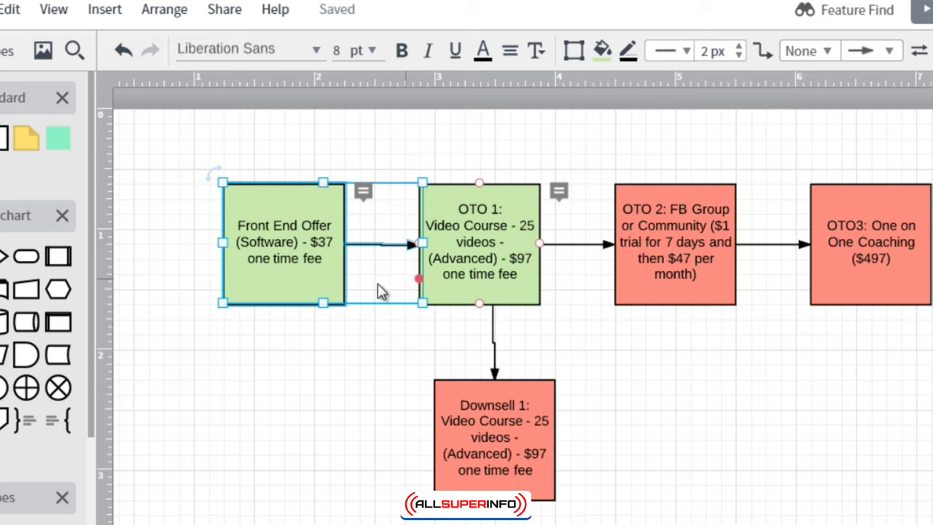
pyautogui.click(155, 189)
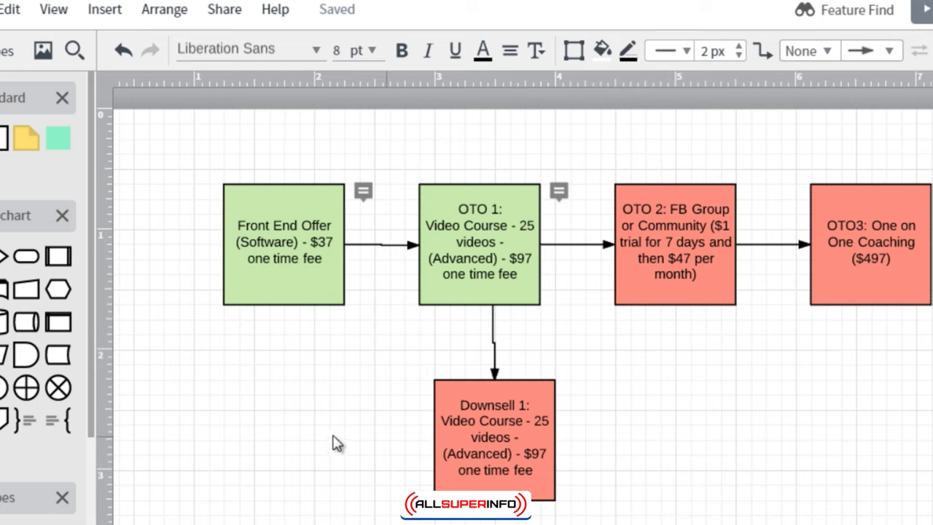
# Step: Copy the Front End Offer box's text from the flowchart and paste it into the blank Word document
pyautogui.doubleClick(294, 251)
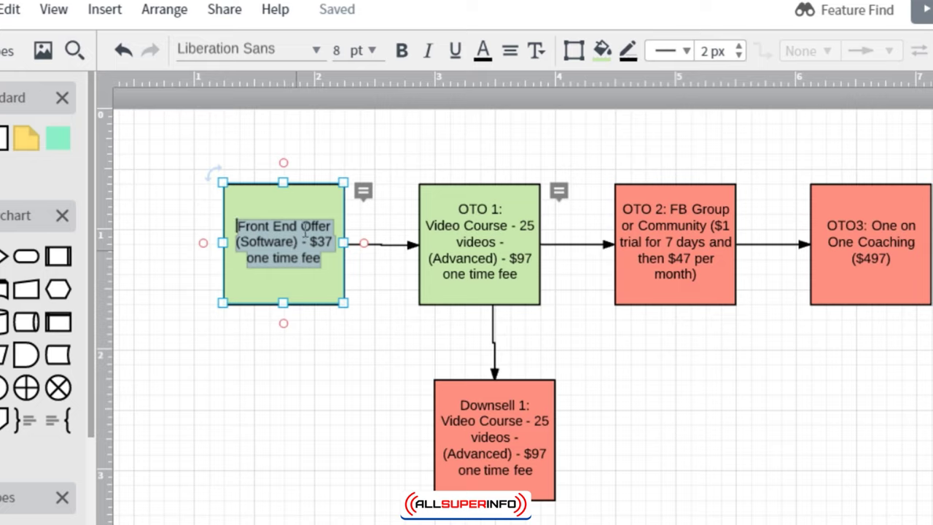
pyautogui.rightClick(302, 242)
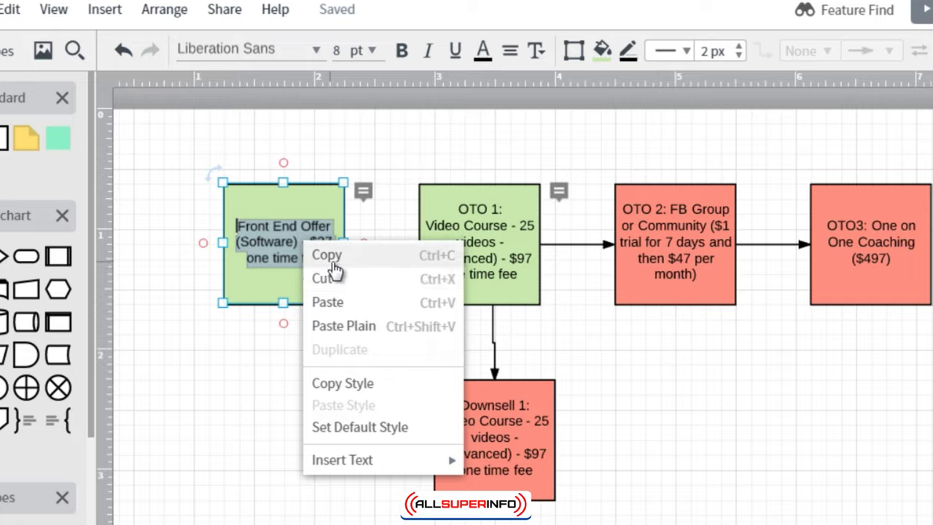
pyautogui.click(329, 256)
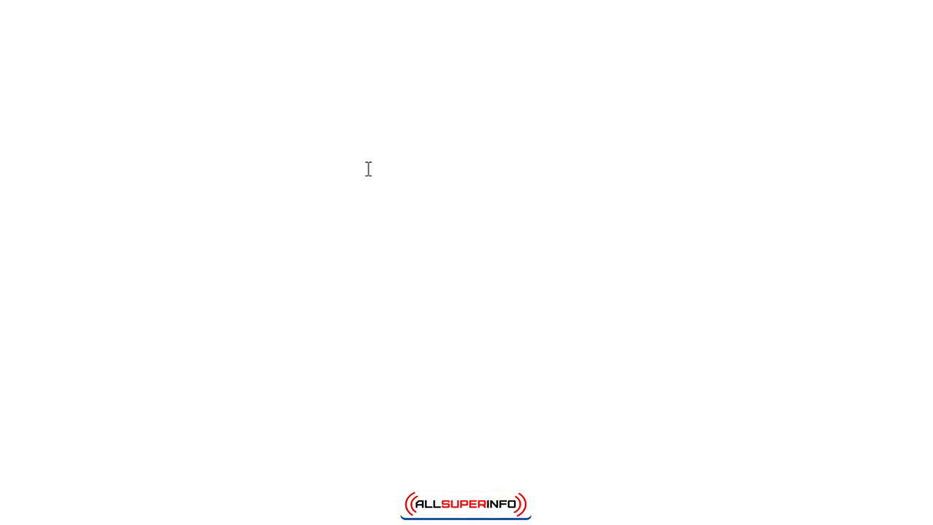
pyautogui.click(387, 152)
pyautogui.hotkey('ctrl', 'v')
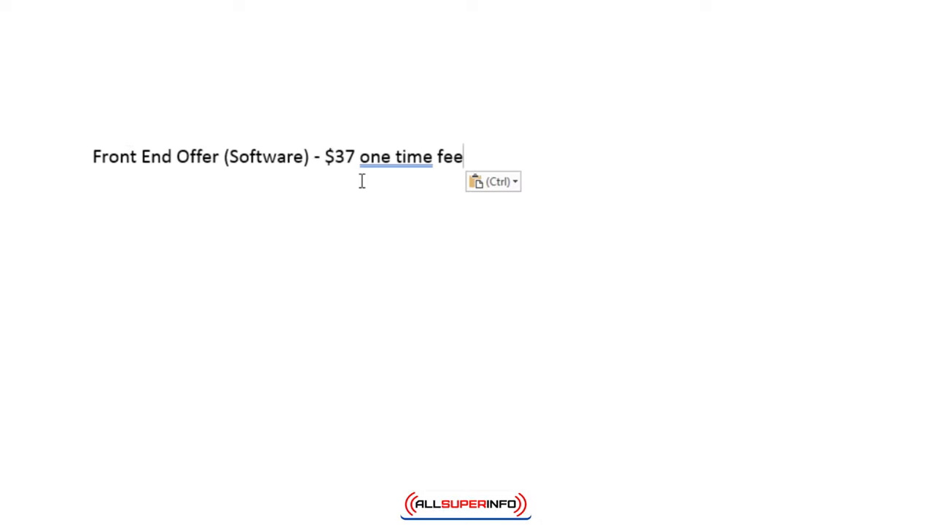
# Step: Expand the pasted line to "IF YOU BUY [Front End Offer (Software) - $37 one time fee] THEN...." and begin a new line below
pyautogui.press('Home')
pyautogui.write('IF TH')
pyautogui.press('BackSpace')
pyautogui.press('BackSpace')
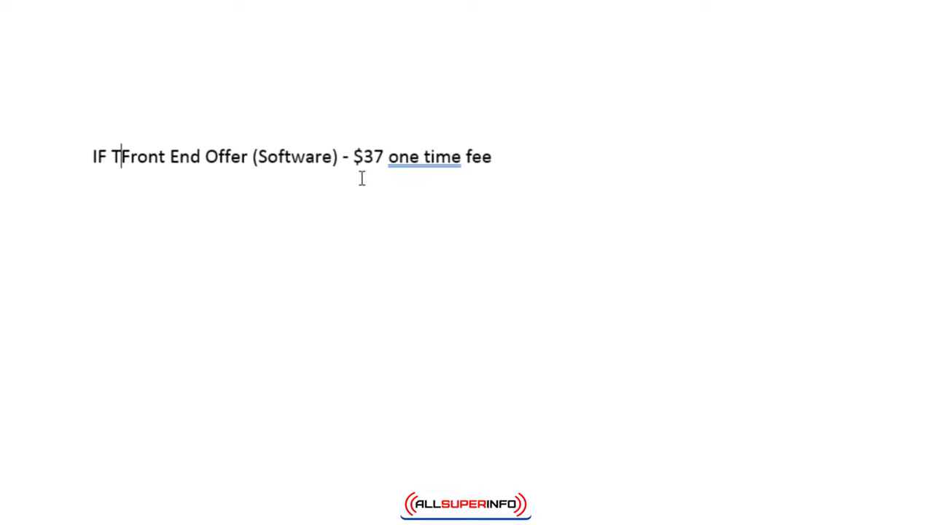
pyautogui.write('YOU BUY [')
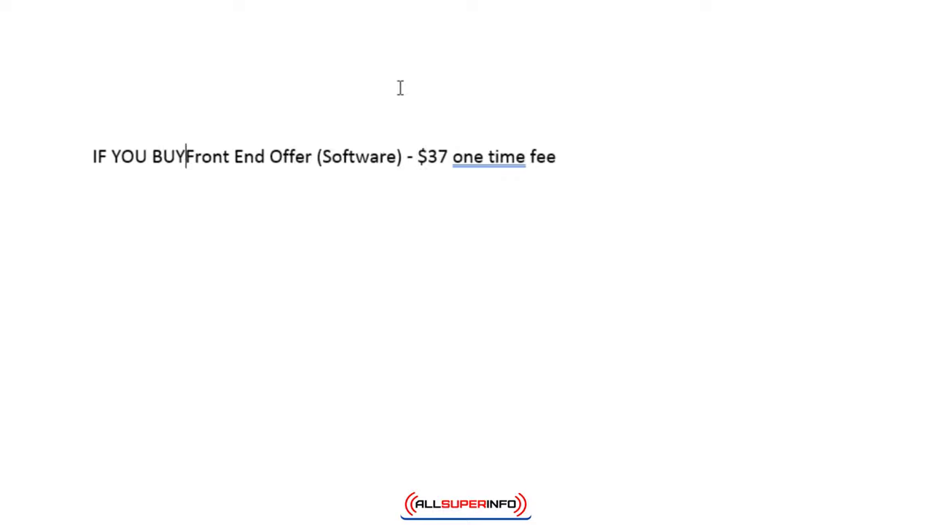
pyautogui.press('End')
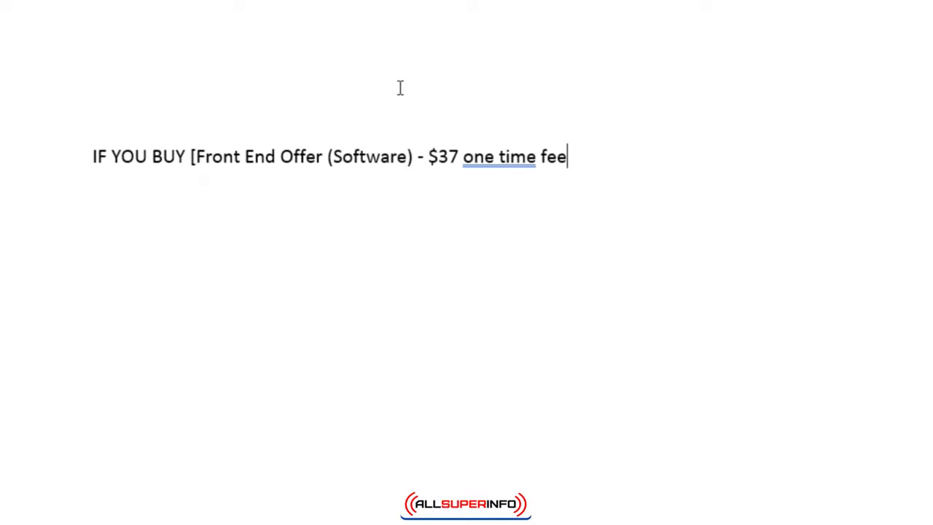
pyautogui.write('] THEN....')
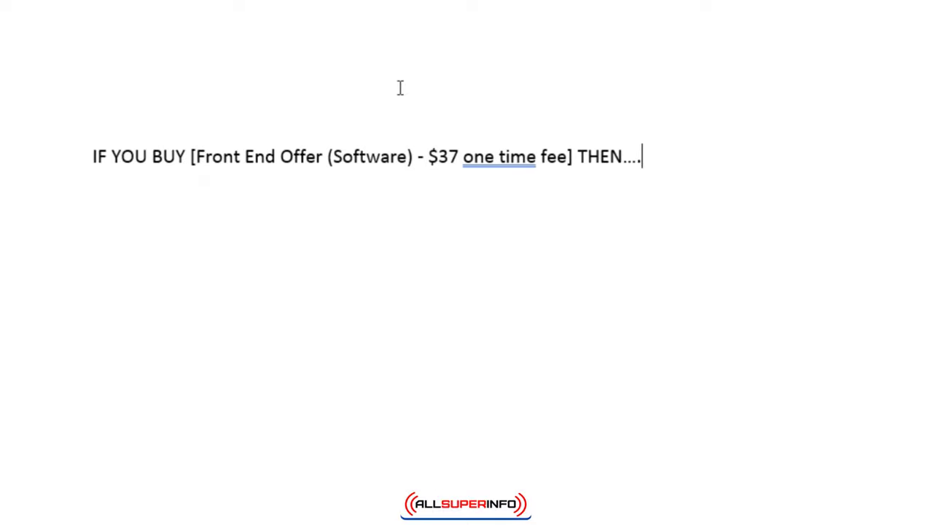
pyautogui.press('Return')
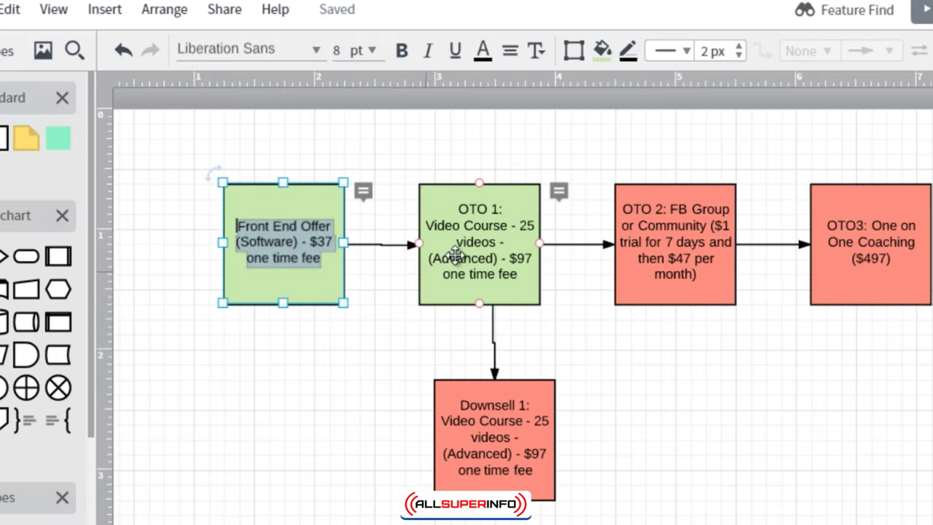
# Step: Copy the full text of the OTO 1 box in the flowchart
pyautogui.doubleClick(463, 239)
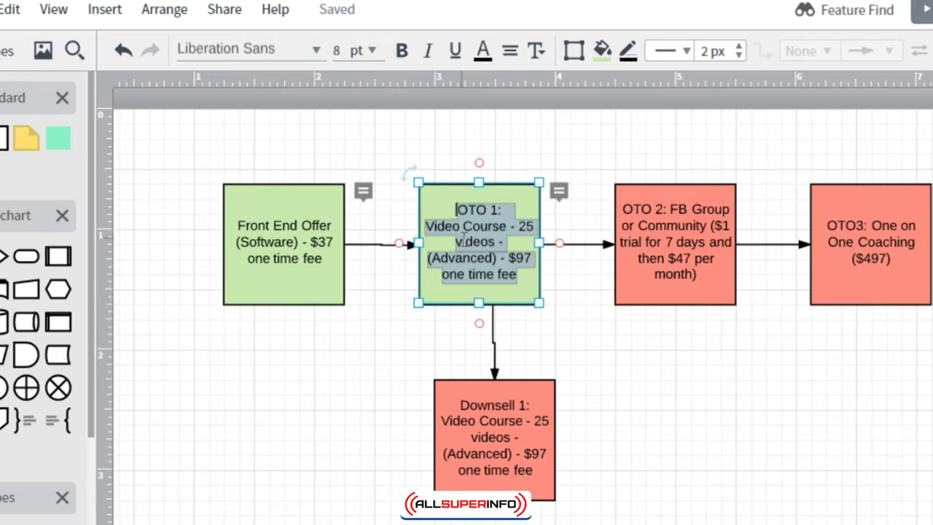
pyautogui.click(473, 225)
pyautogui.rightClick(473, 226)
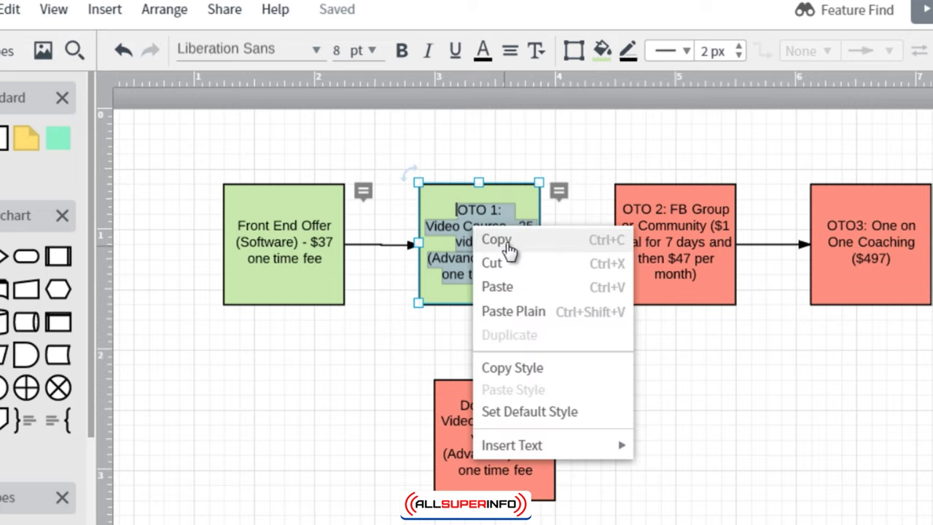
pyautogui.click(503, 238)
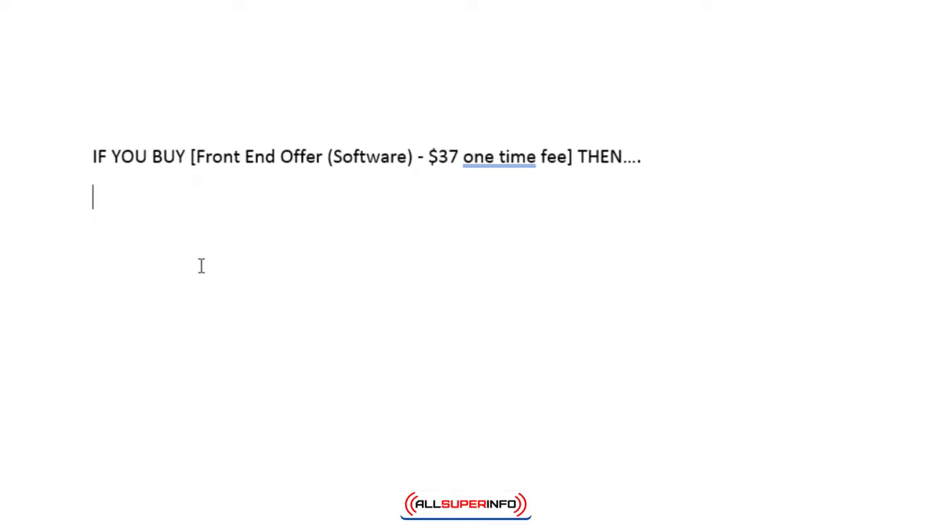
# Step: Increase the font size of all the text in the Word document by three steps
pyautogui.hotkey('ctrl', 'a')
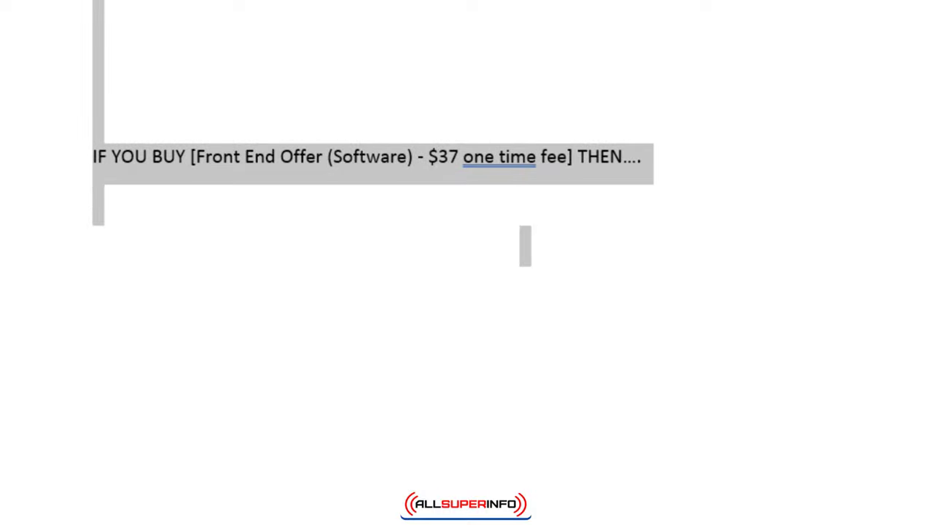
pyautogui.hotkey('ctrl', 'shift', '.')
pyautogui.hotkey('ctrl', 'shift', '.')
pyautogui.hotkey('ctrl', 'shift', '.')
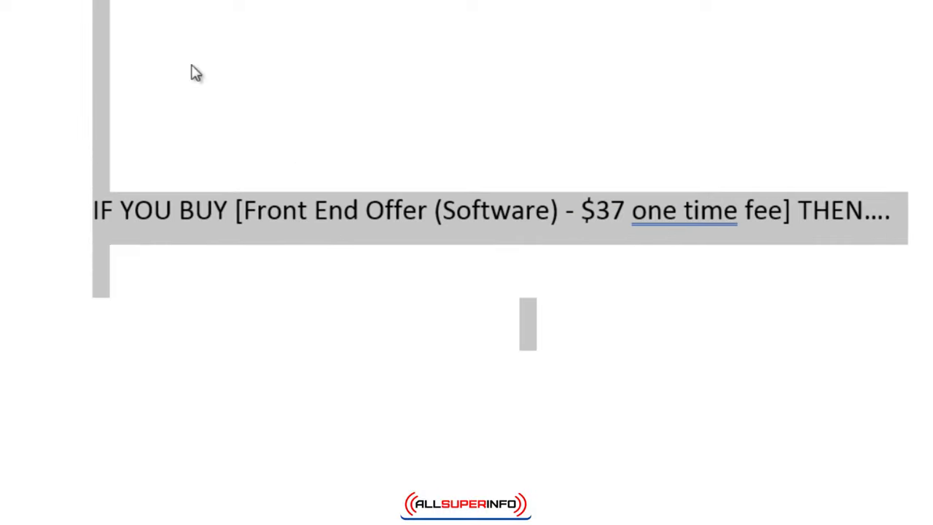
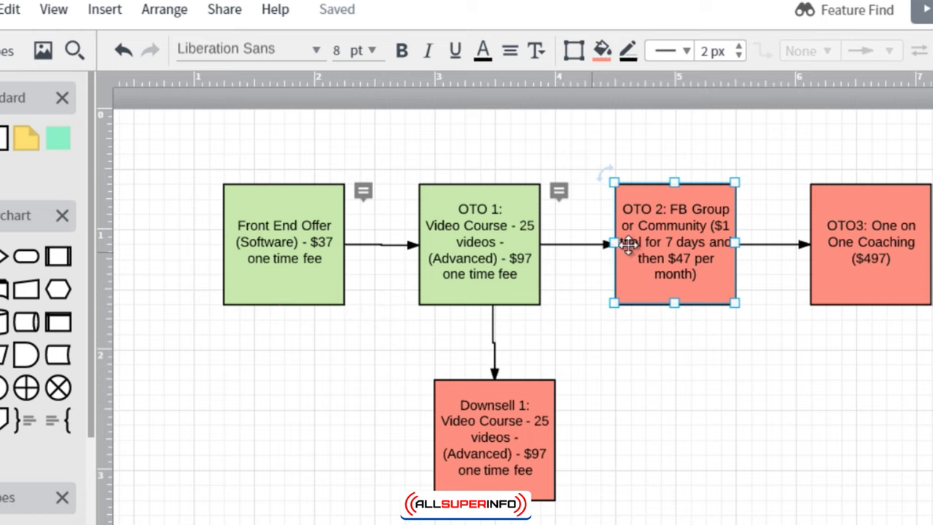
pyautogui.moveTo(188, 167); pyautogui.dragTo(584, 466)
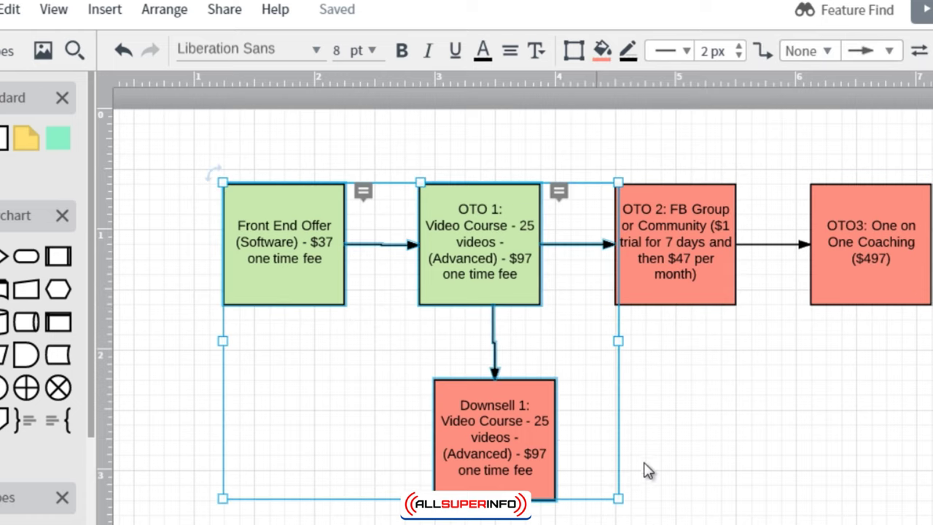
pyautogui.click(665, 176)
pyautogui.moveTo(617, 156); pyautogui.dragTo(919, 361)
# Step: Align the Downsell 1 box directly beneath the OTO 1 box and change its fill to light green
pyautogui.moveTo(373, 398); pyautogui.dragTo(614, 477)
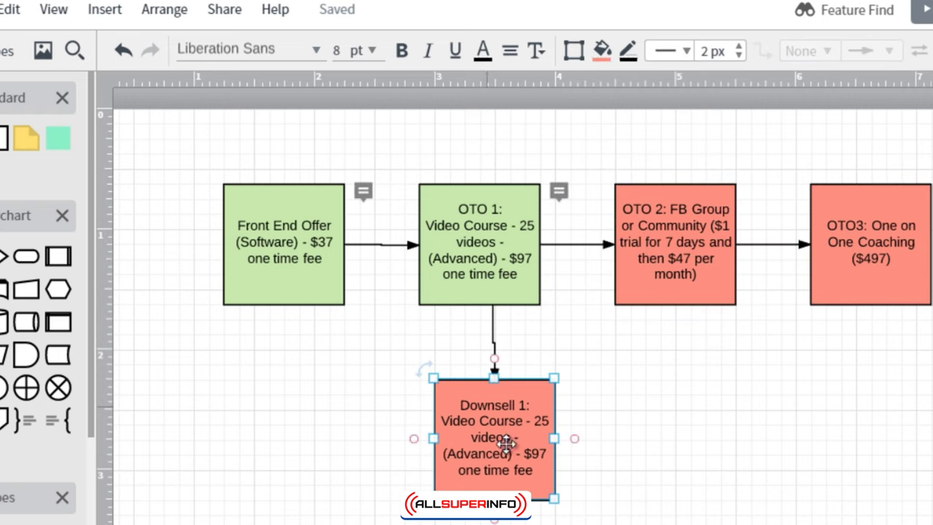
pyautogui.moveTo(500, 437); pyautogui.dragTo(490, 438)
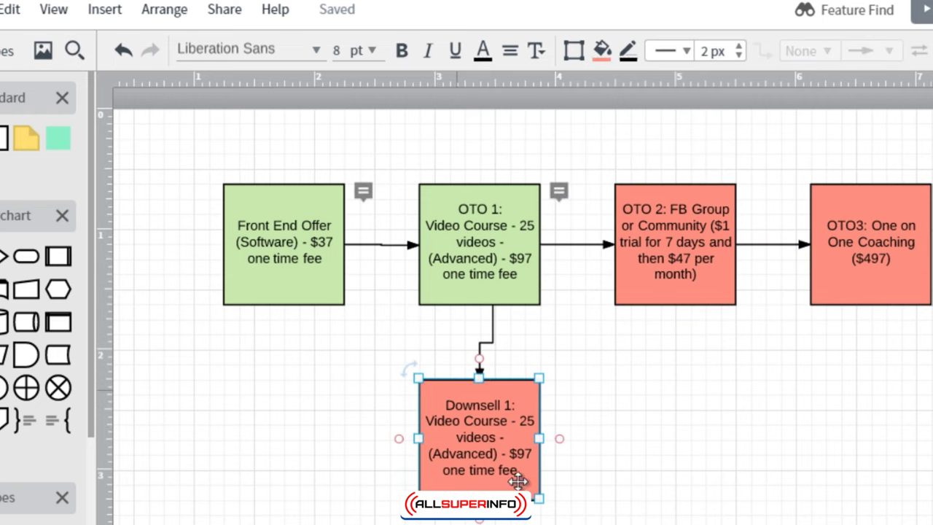
pyautogui.click(602, 50)
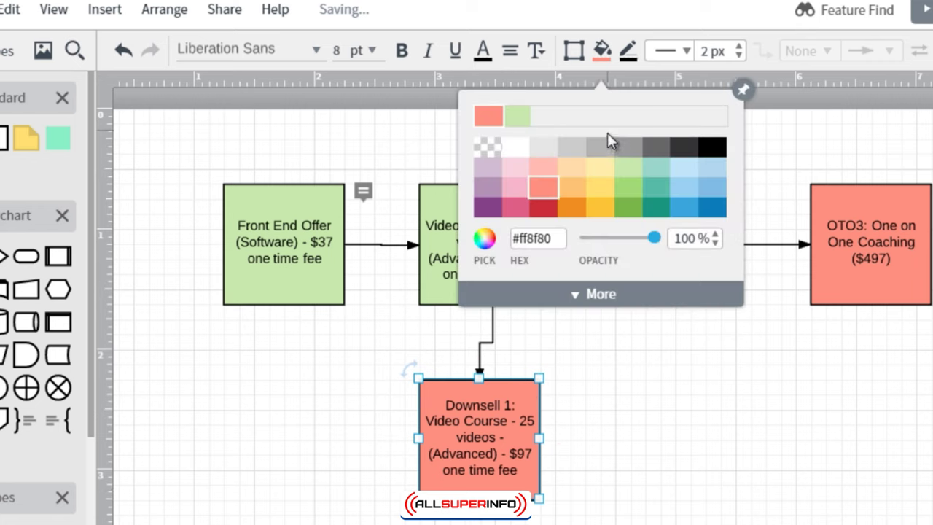
pyautogui.click(628, 169)
pyautogui.press('Escape')
# Step: Compare the green Front End, OTO 1 and Downsell 1 boxes in the flowchart with the purchase conditions in the Word document
pyautogui.moveTo(179, 181); pyautogui.dragTo(546, 504)
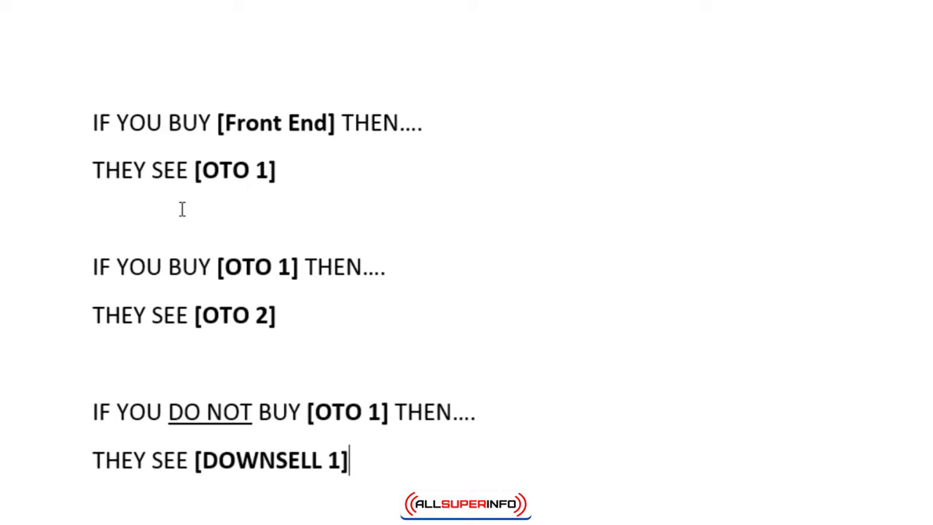
pyautogui.moveTo(68, 129); pyautogui.dragTo(73, 462)
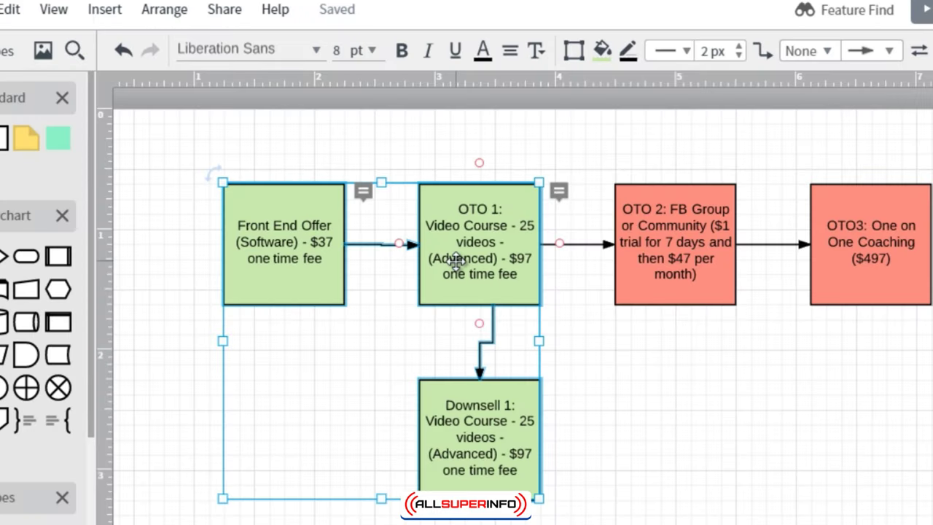
pyautogui.click(624, 392)
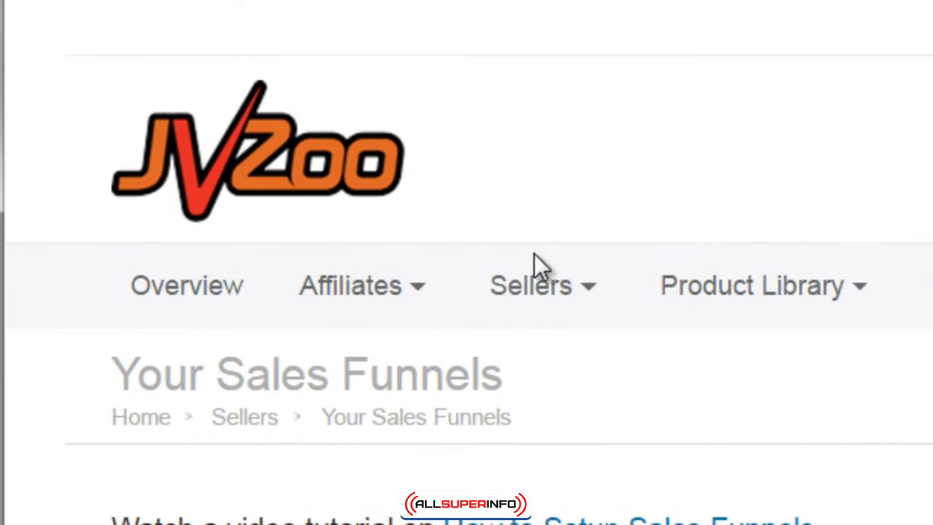
# Step: Switch to JVZoo, start adding a sales funnel, and bring up the "JVZoo SF Test" funnel page with its frontend product choice
pyautogui.click(535, 295)
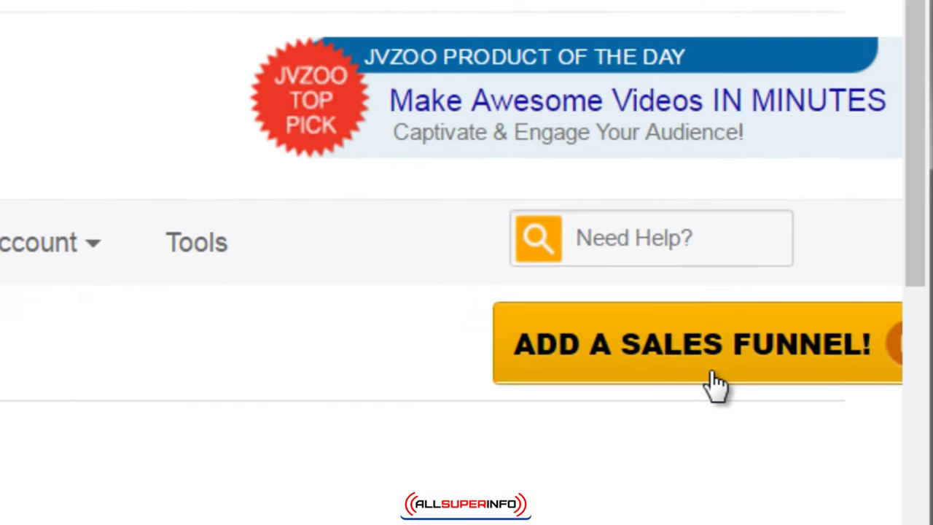
pyautogui.click(716, 384)
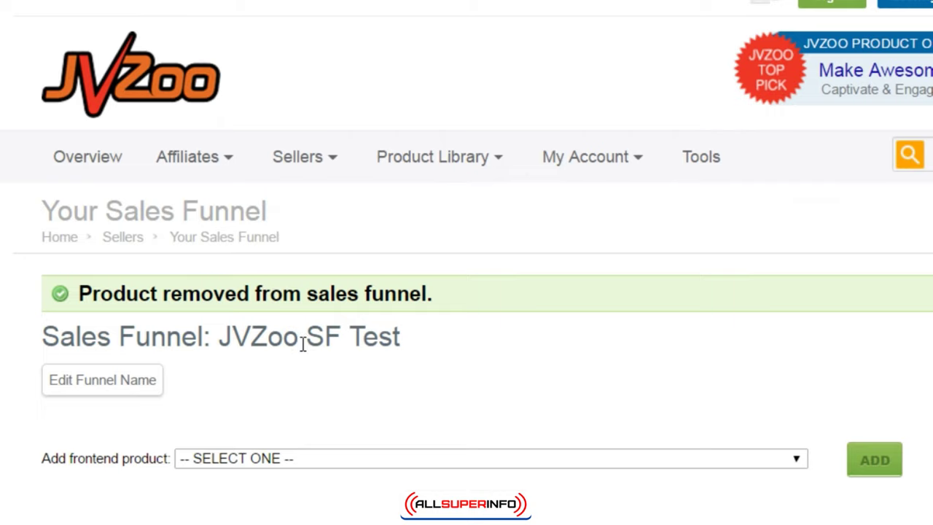
pyautogui.scroll(-4, 323, 398)
pyautogui.scroll(4, 323, 398)
pyautogui.scroll(-1, 354, 420)
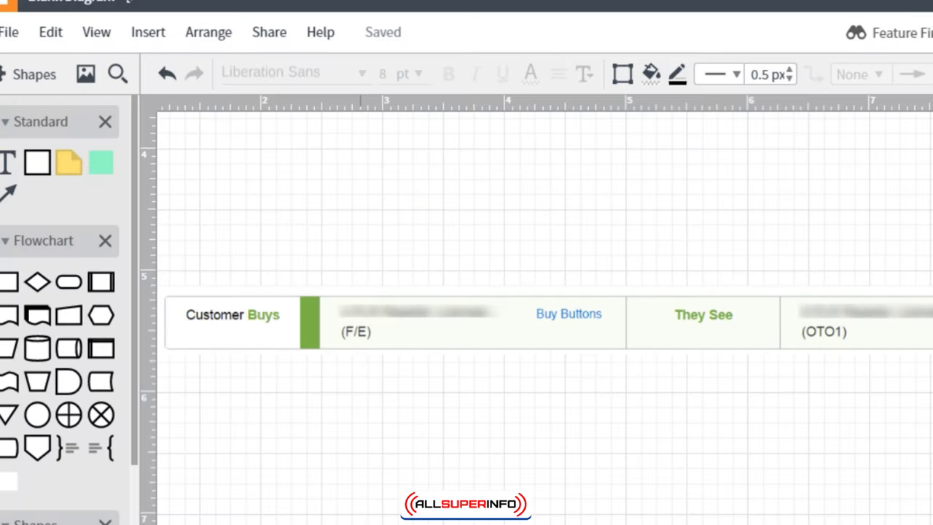
# Step: Compare the F/E "Customer Buys" row in the diagram with the Front End condition and its OTO 1 outcome in the Word document
pyautogui.click(285, 329)
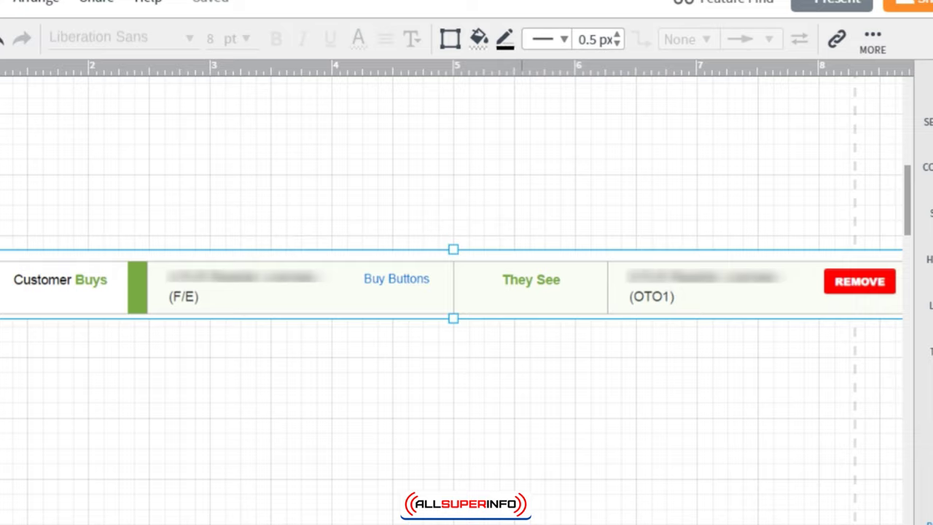
pyautogui.click(159, 456)
pyautogui.click(63, 89)
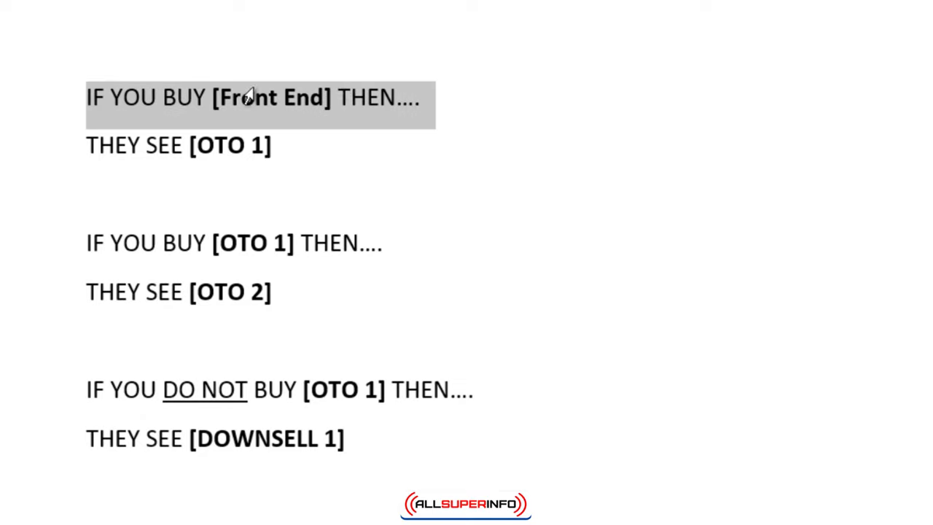
pyautogui.hotkey('alt', 'Tab')
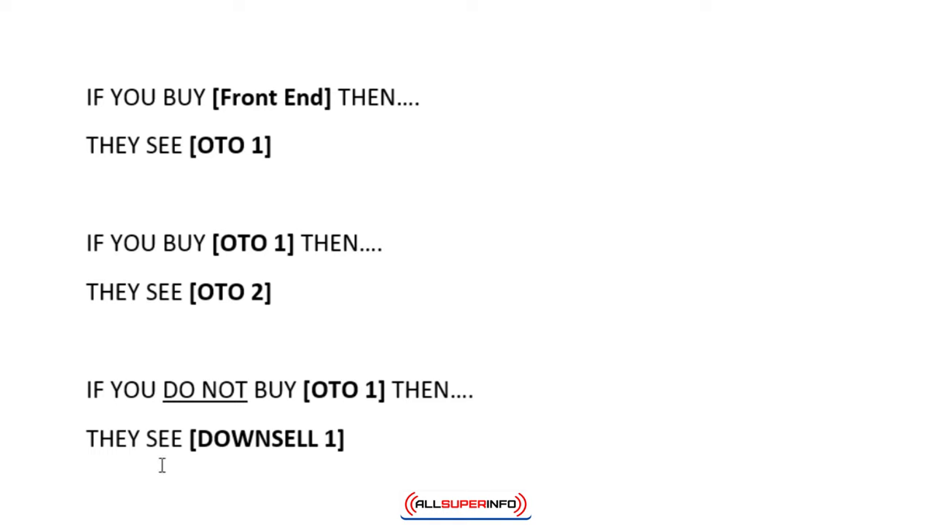
pyautogui.click(61, 164)
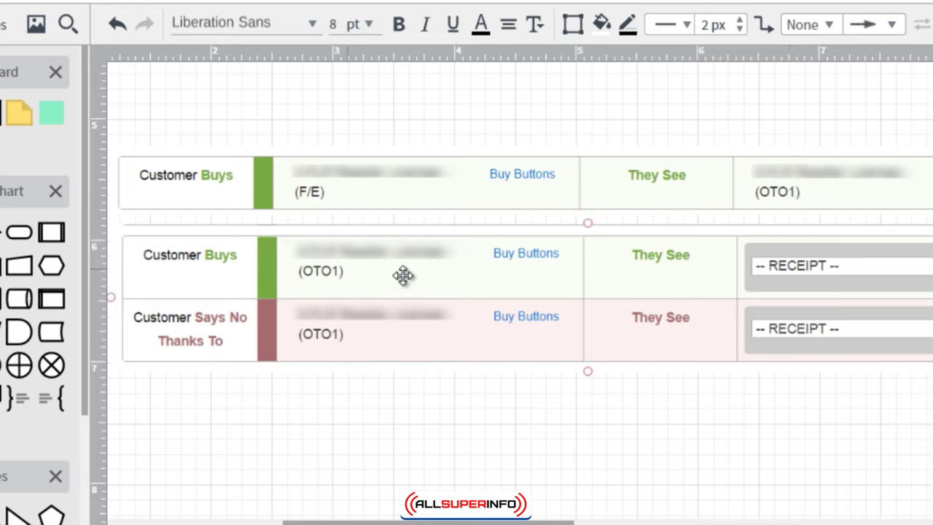
# Step: Compare the OTO1 "Customer Buys" and "Customer Says No Thanks To" rows with the buy and do-not-buy conditions in the Word document
pyautogui.click(358, 253)
pyautogui.scroll(-2, 254, 432)
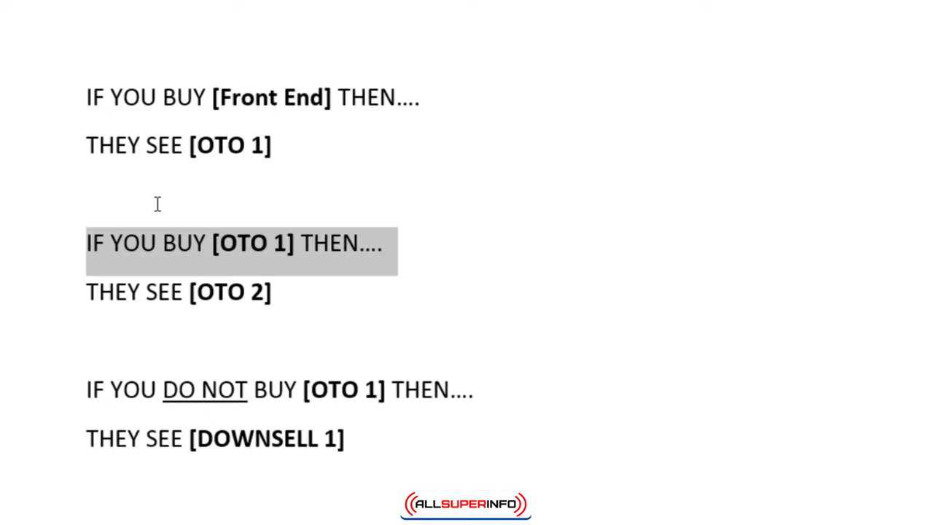
pyautogui.moveTo(46, 102); pyautogui.dragTo(49, 151)
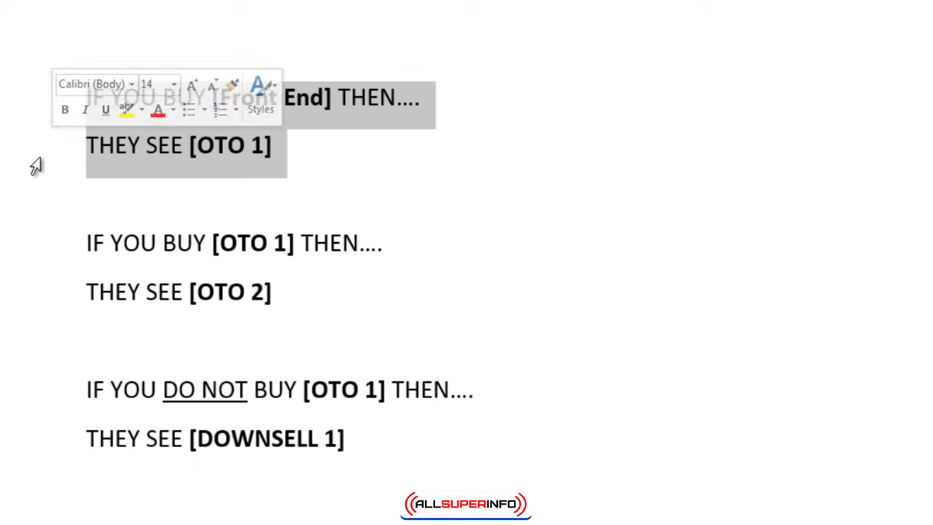
pyautogui.moveTo(18, 247); pyautogui.dragTo(20, 299)
pyautogui.moveTo(50, 410); pyautogui.dragTo(50, 445)
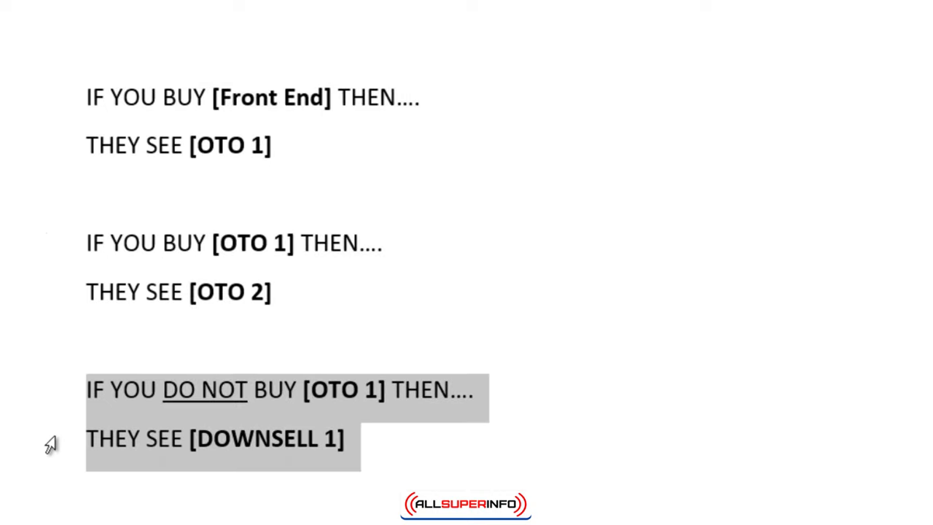
pyautogui.moveTo(44, 243); pyautogui.dragTo(47, 299)
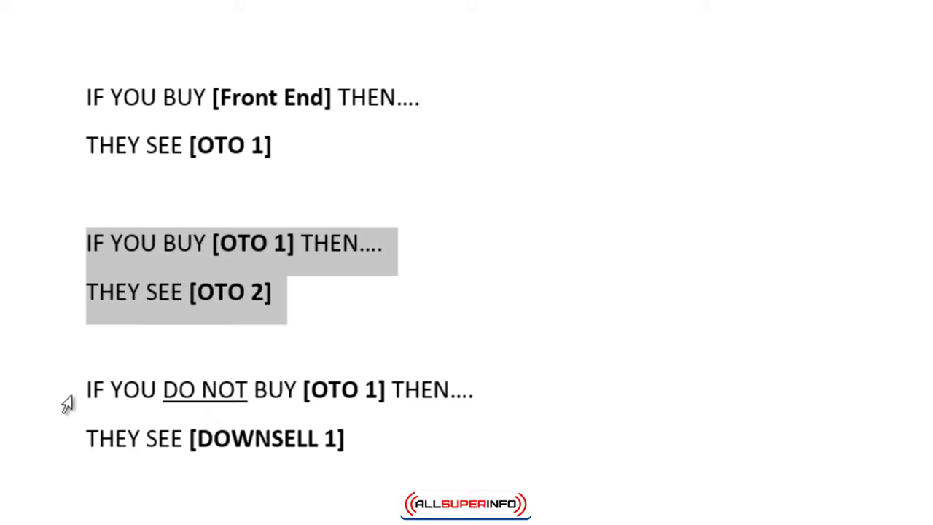
pyautogui.moveTo(63, 402); pyautogui.dragTo(81, 441)
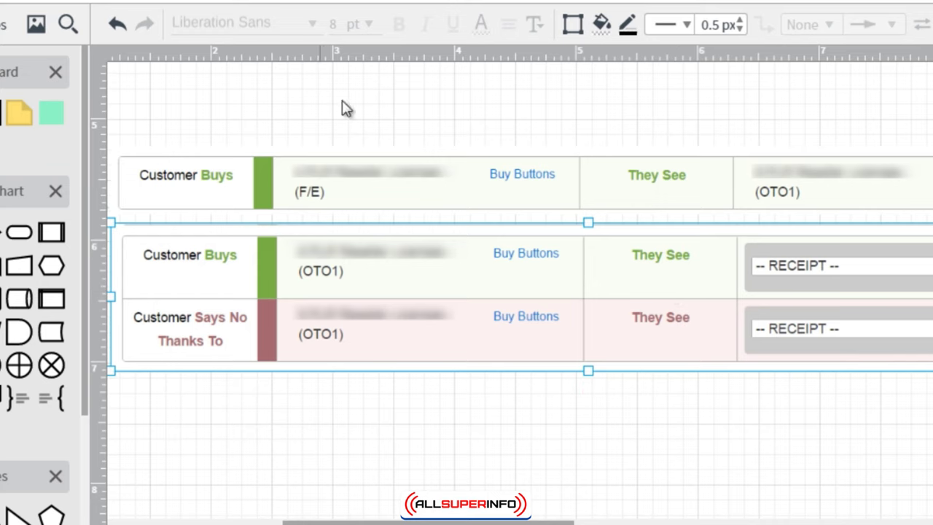
# Step: Examine the Funnel Visual tree further down the diagram, following its green purchase branches and red decline branches
pyautogui.scroll(-5, 375, 290)
pyautogui.scroll(-5, 374, 291)
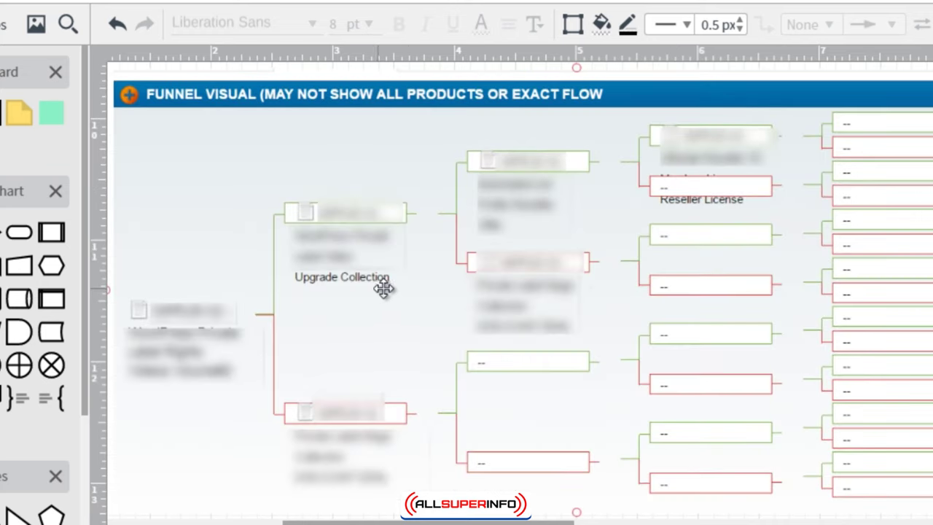
pyautogui.scroll(-2, 418, 285)
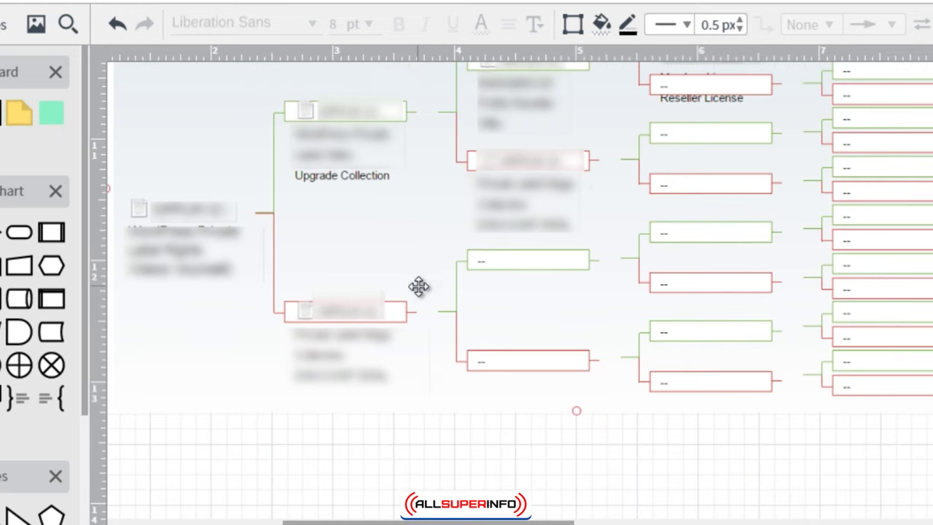
pyautogui.scroll(2, 402, 279)
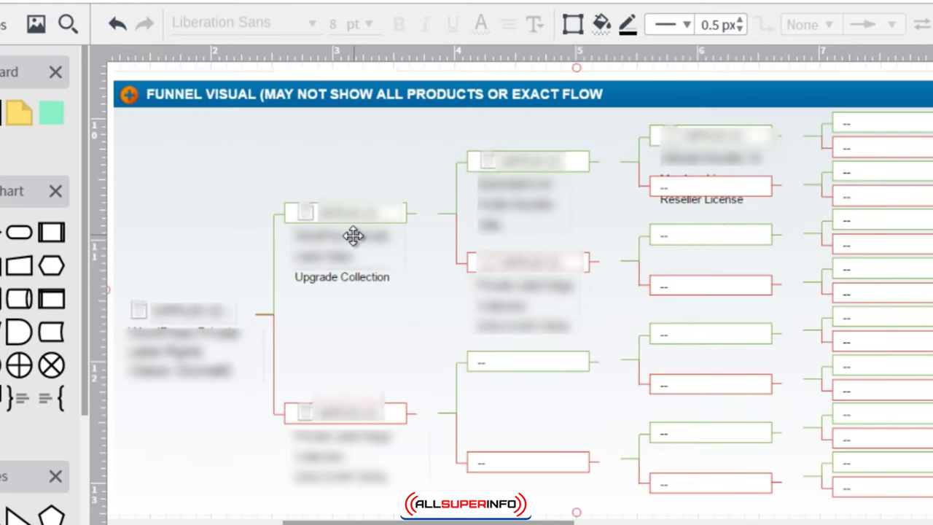
pyautogui.scroll(-2, 336, 237)
pyautogui.scroll(2, 336, 239)
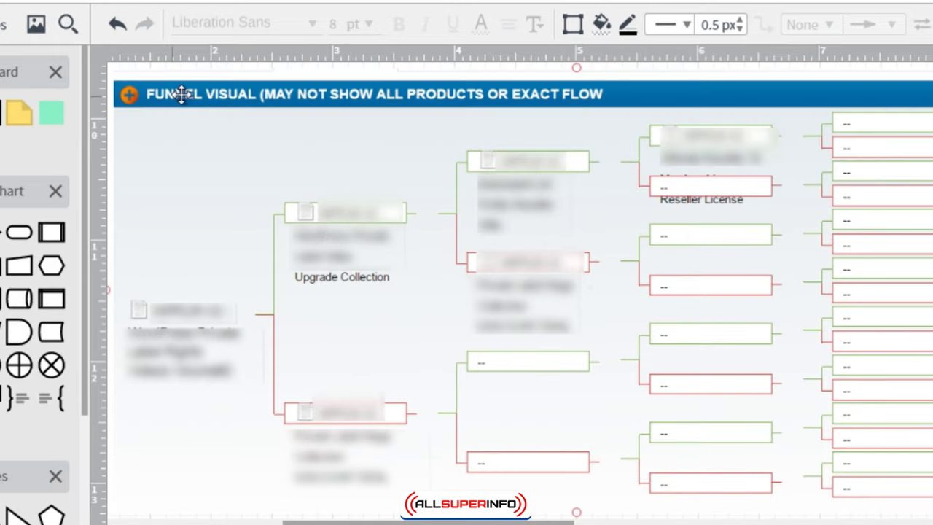